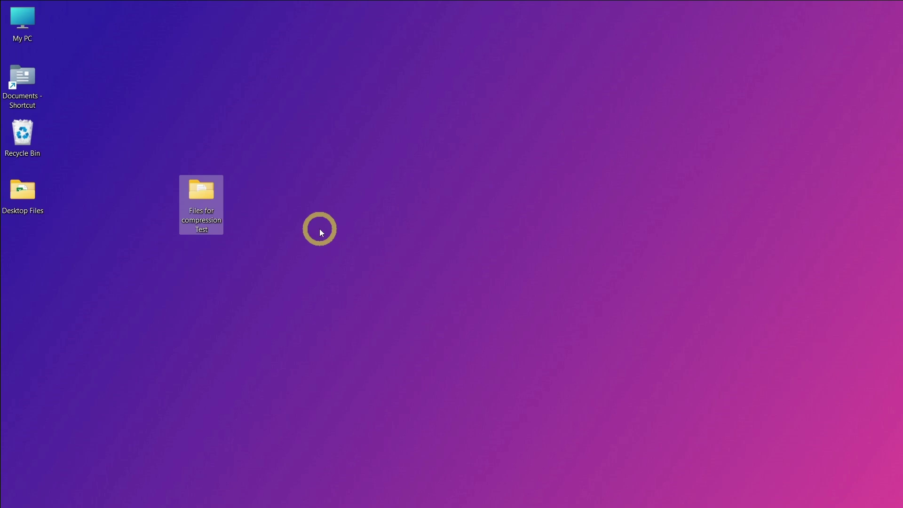
Step: Look inside the 00_PDF Files subfolder, then return to the parent folder
mouse_move(193, 207)
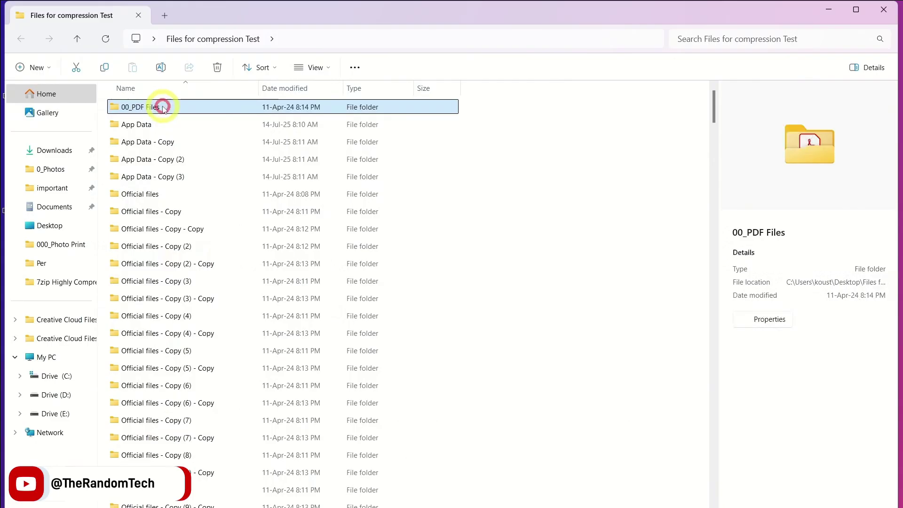
double_click(165, 105)
scroll(155, 125, "down", 7)
scroll(171, 387, "down", 10)
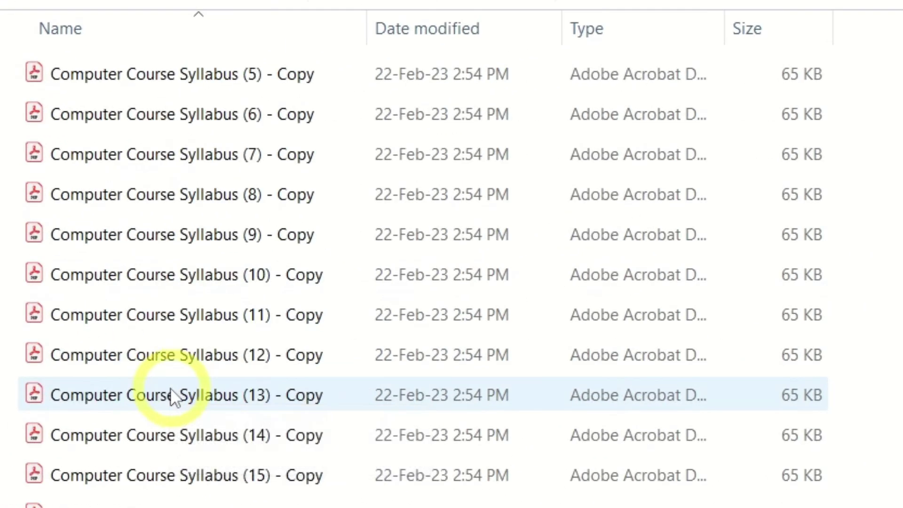
scroll(174, 397, "up", 2)
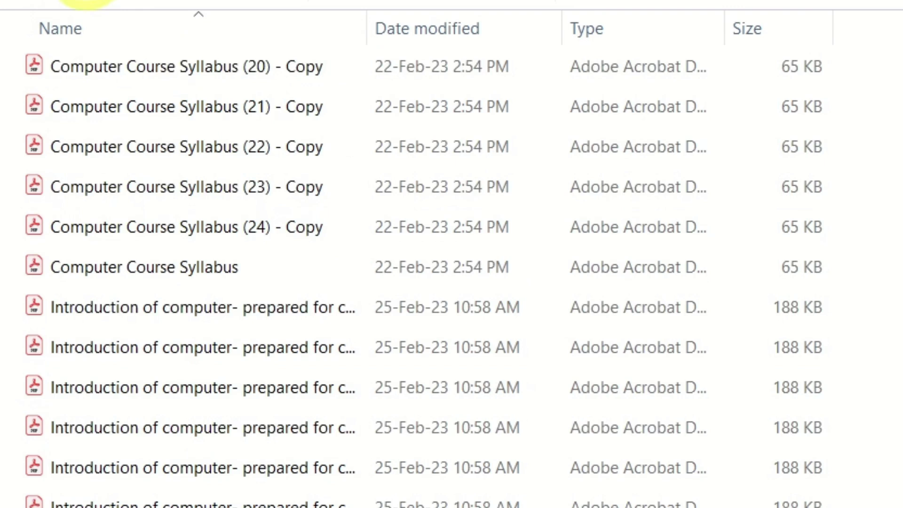
key("alt+Left")
Step: Scroll through the folder's full contents and jump back to the top
scroll(323, 443, "down", 5)
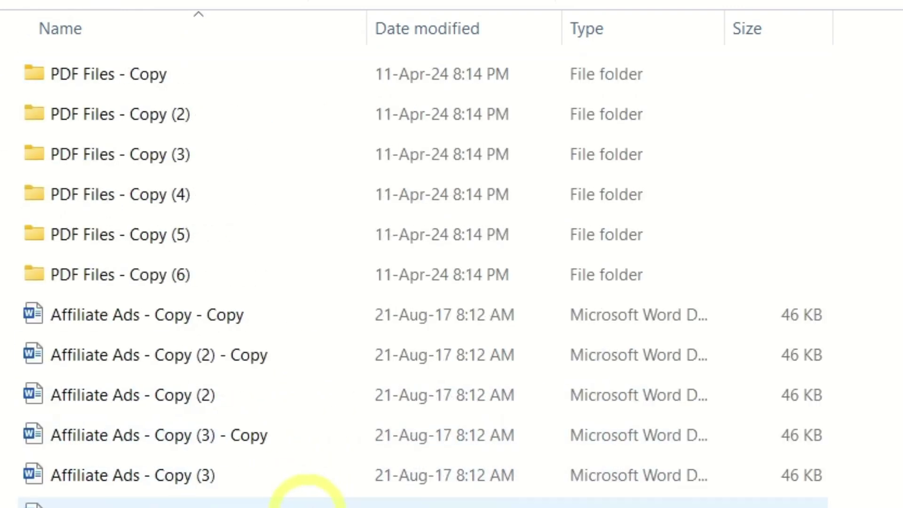
scroll(159, 454, "down", 3)
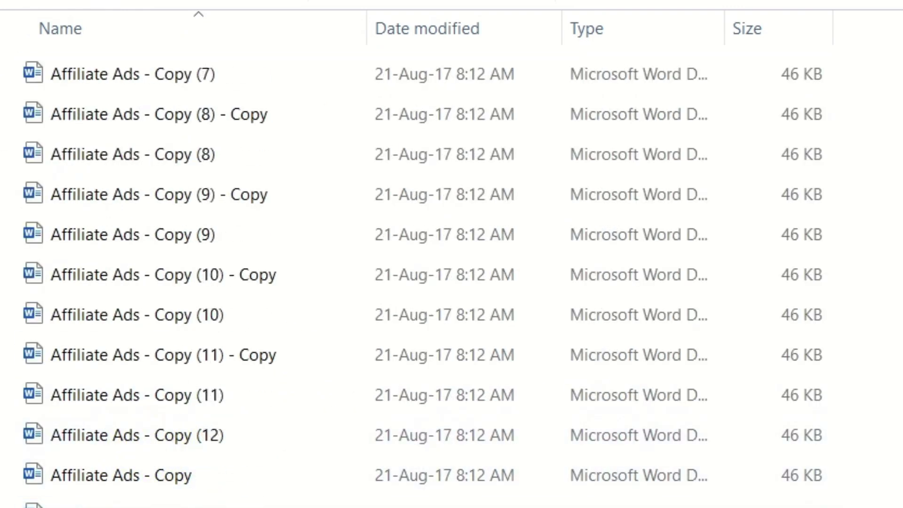
scroll(423, 277, "down", 8)
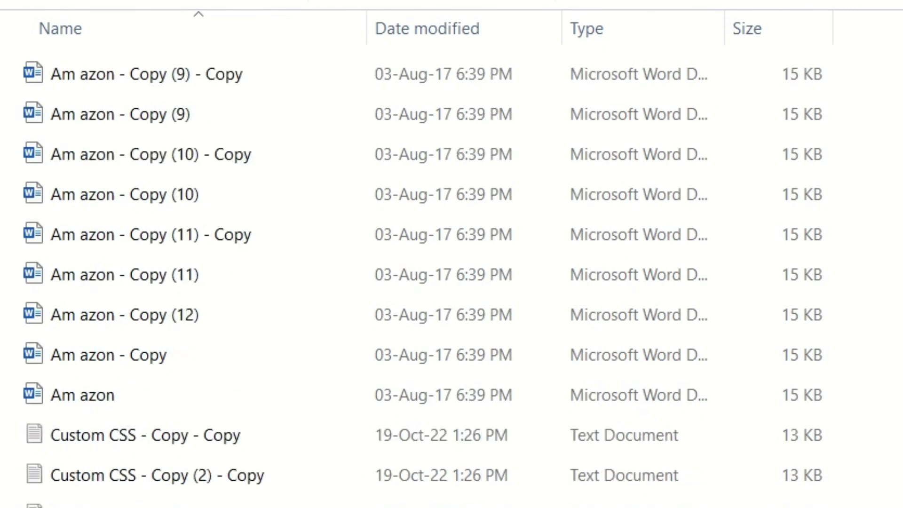
scroll(423, 278, "down", 4)
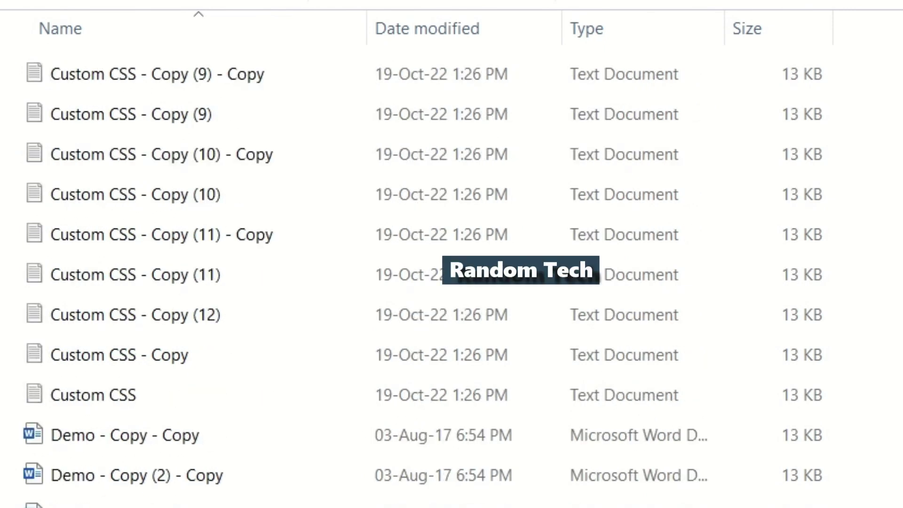
scroll(423, 278, "down", 3)
scroll(423, 277, "down", 4)
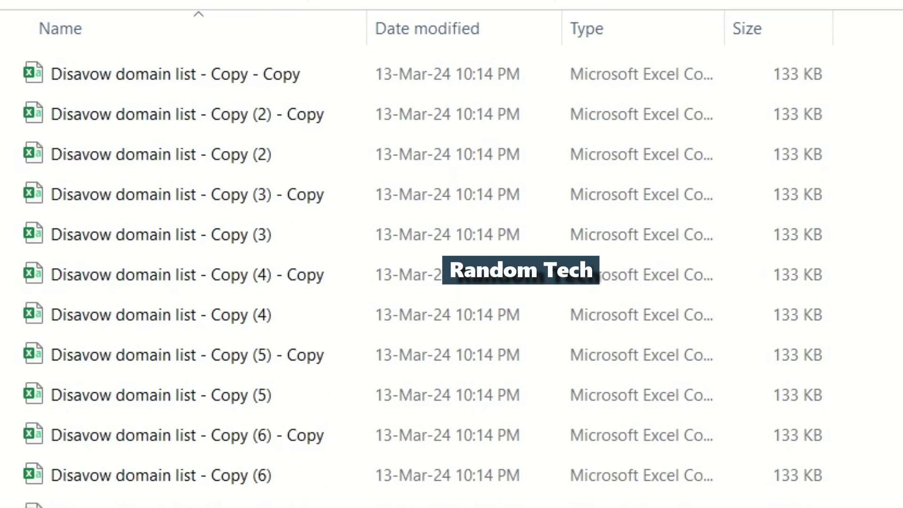
scroll(423, 277, "down", 9)
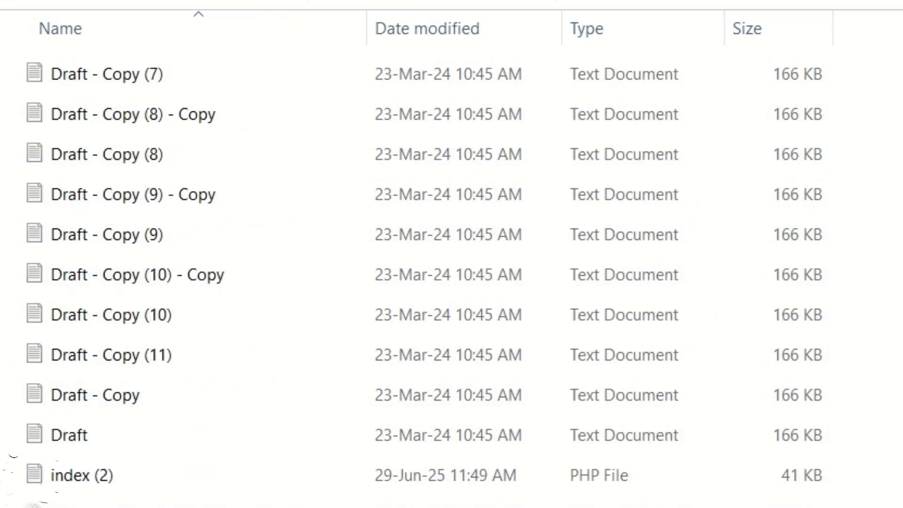
key("Home")
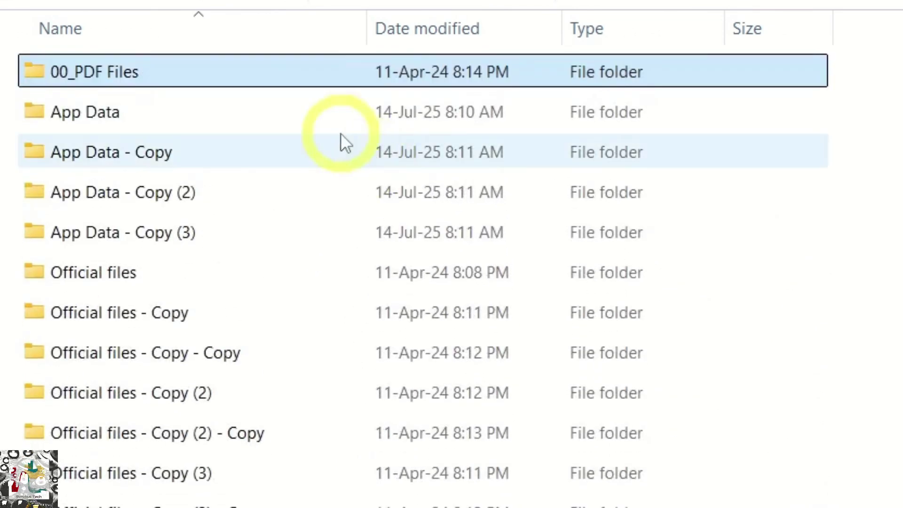
Step: Check App Data, close the window, and start a 7-Zip archive of Files for compression Test
left_click(230, 122)
double_click(229, 121)
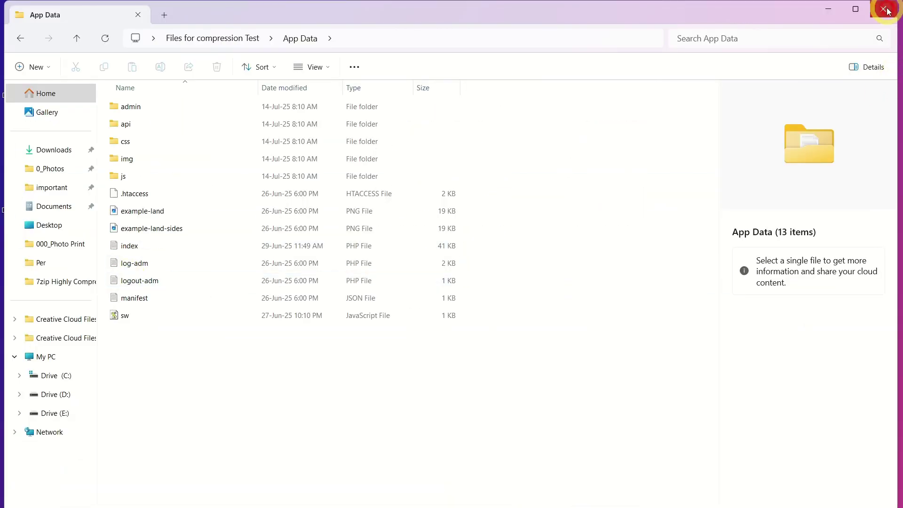
left_click(885, 9)
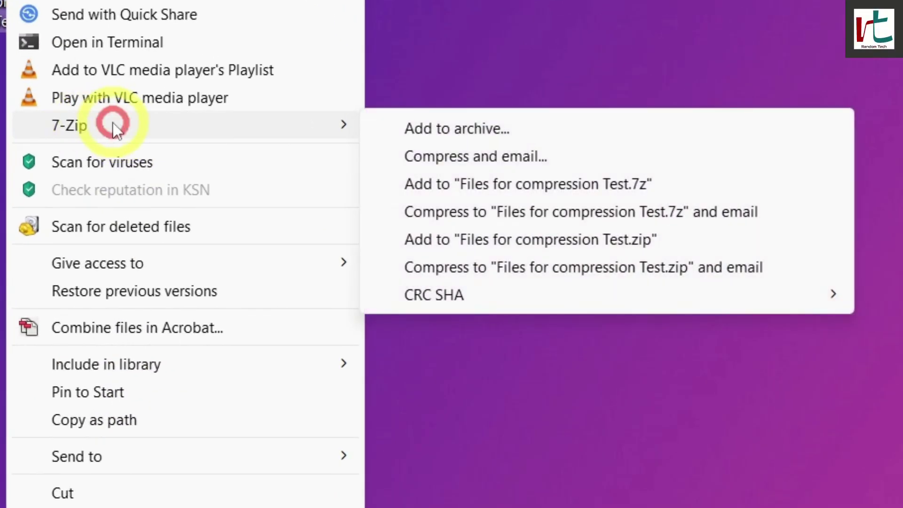
left_click(437, 132)
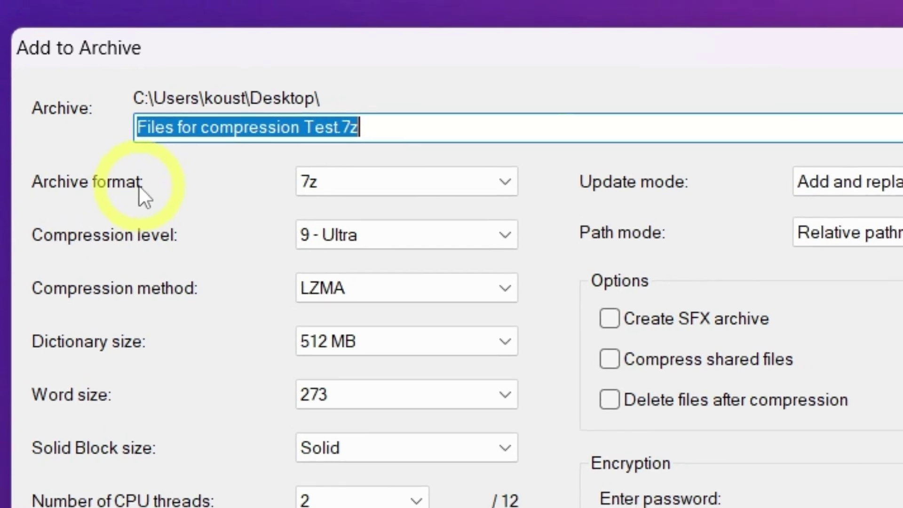
Step: Keep 7z as the archive format and set the compression level to 9 - Ultra
left_click(416, 207)
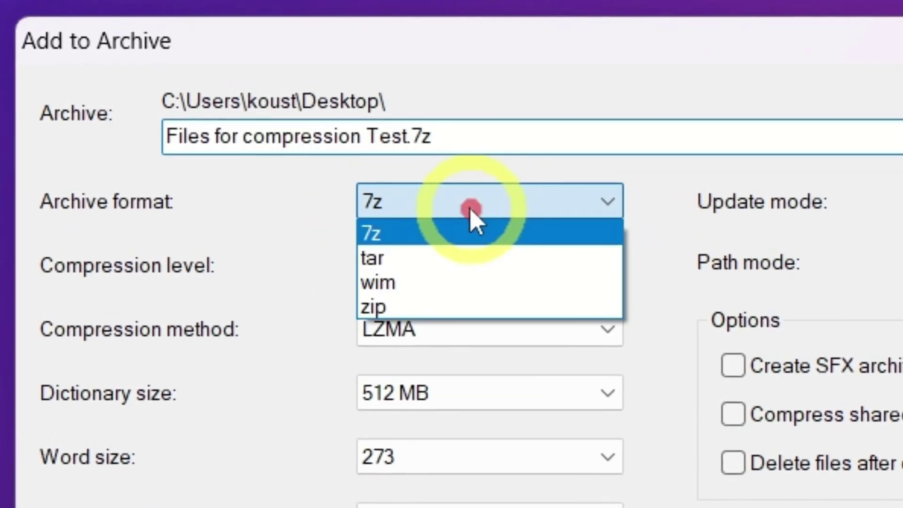
left_click(418, 239)
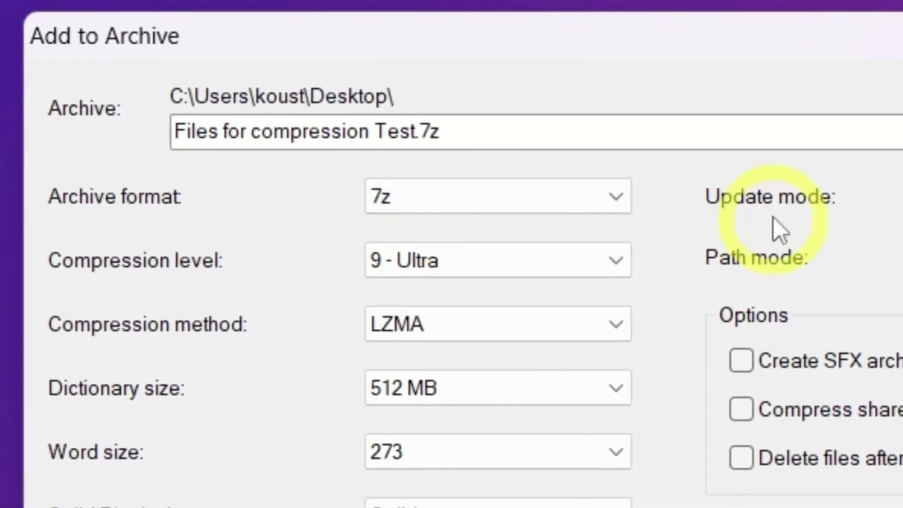
left_click(609, 187)
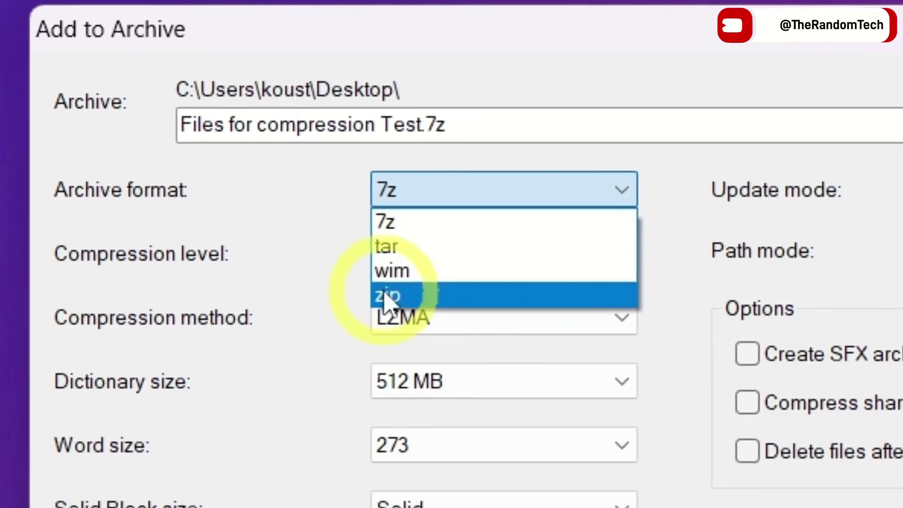
left_click(416, 221)
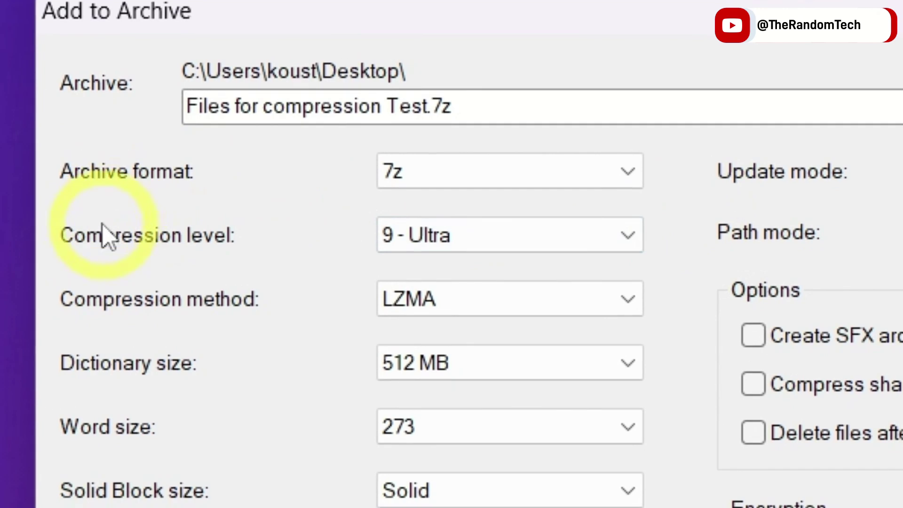
left_click(408, 234)
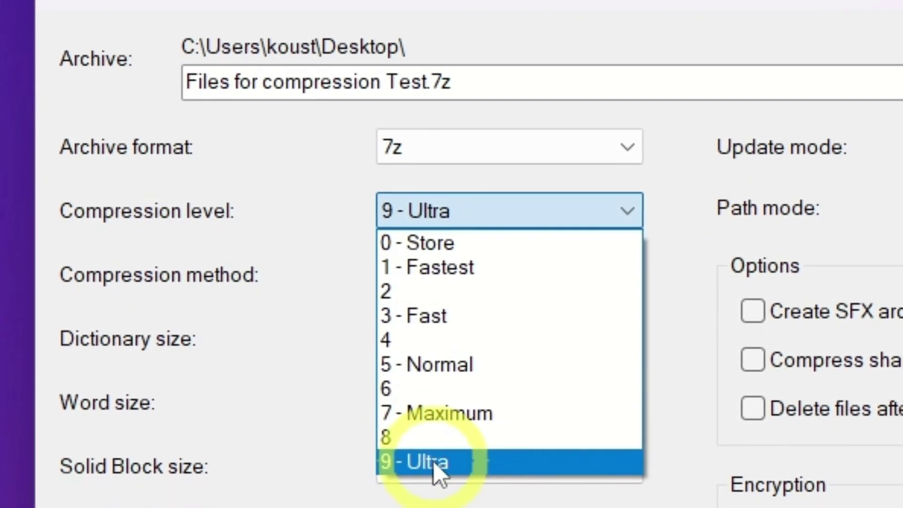
left_click(423, 459)
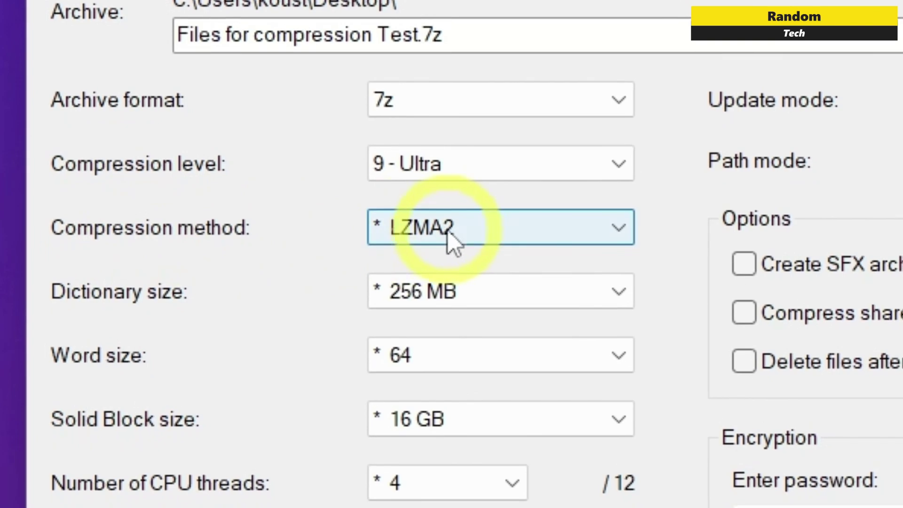
Step: Change the compression method from LZMA2 to LZMA
left_click(459, 241)
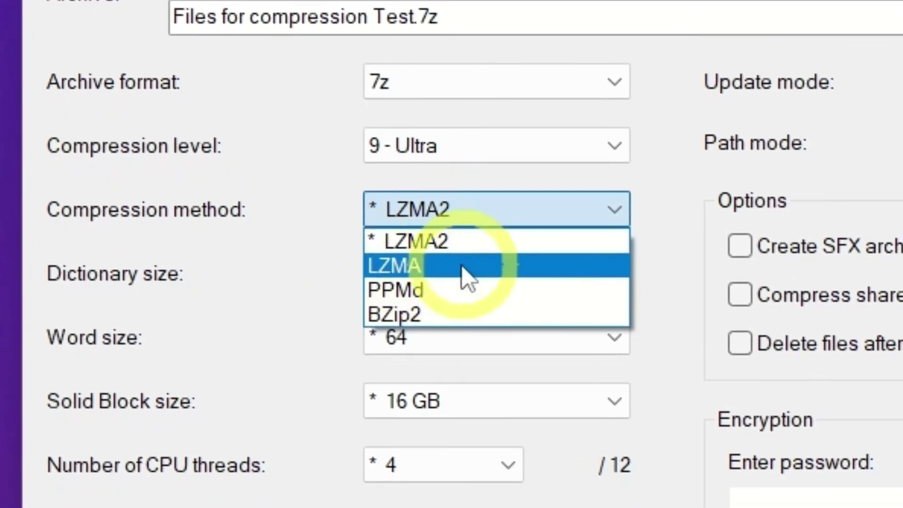
left_click(381, 262)
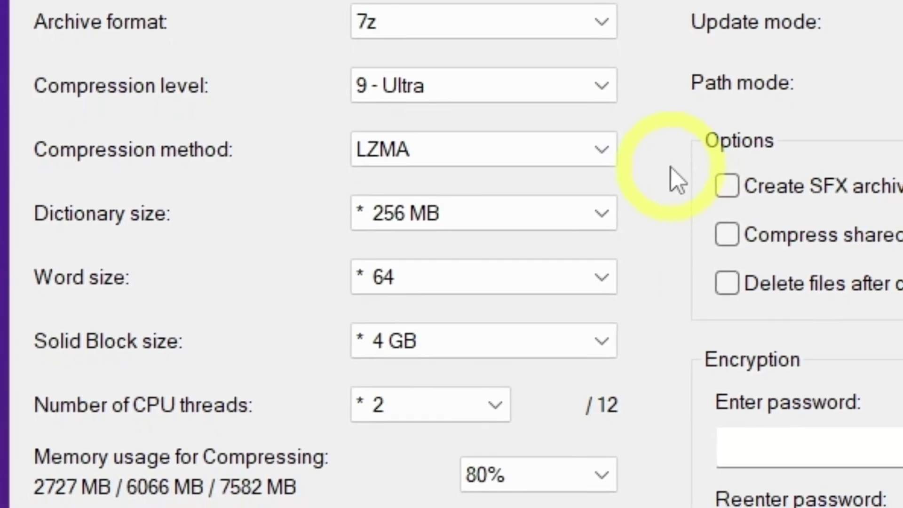
left_click(595, 144)
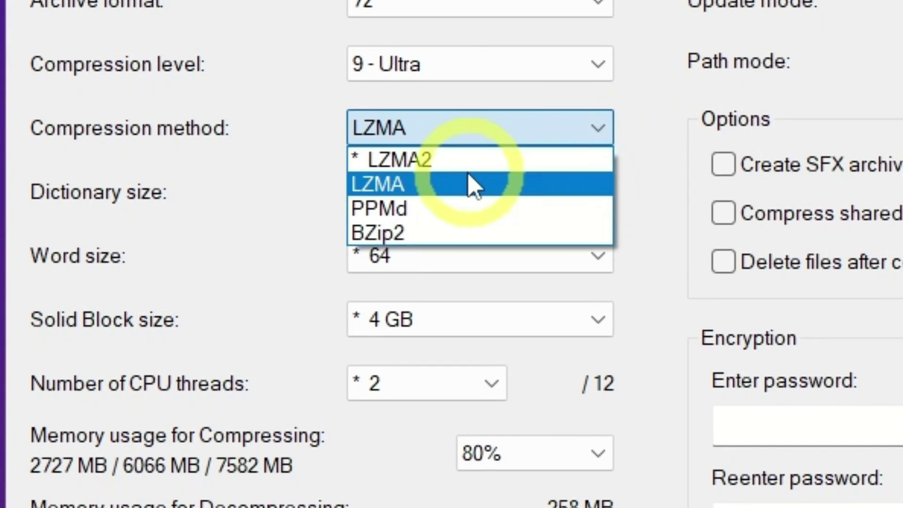
left_click(459, 207)
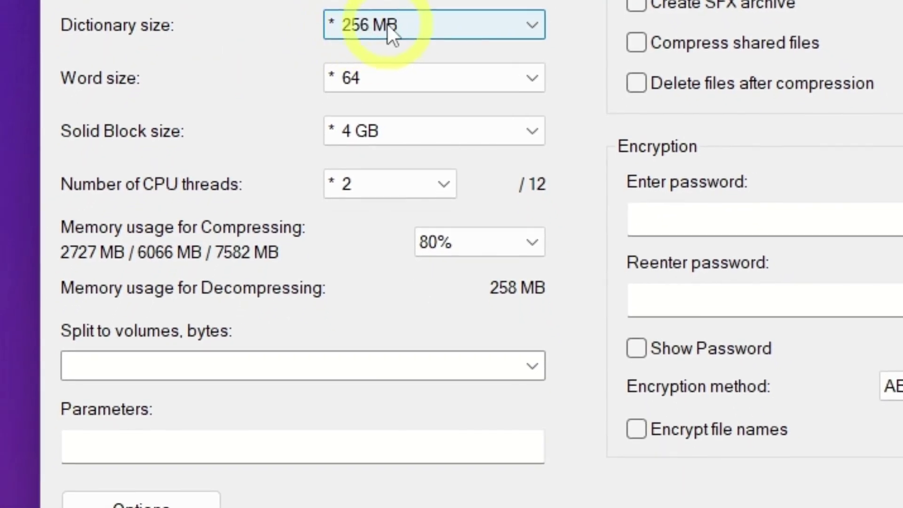
Step: Pick 512 MB from the Dictionary size list
left_click(429, 50)
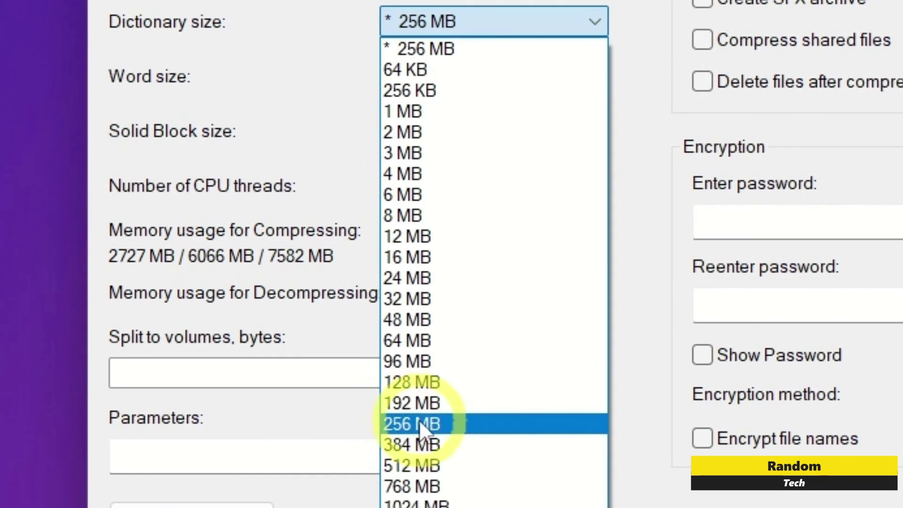
left_click(397, 465)
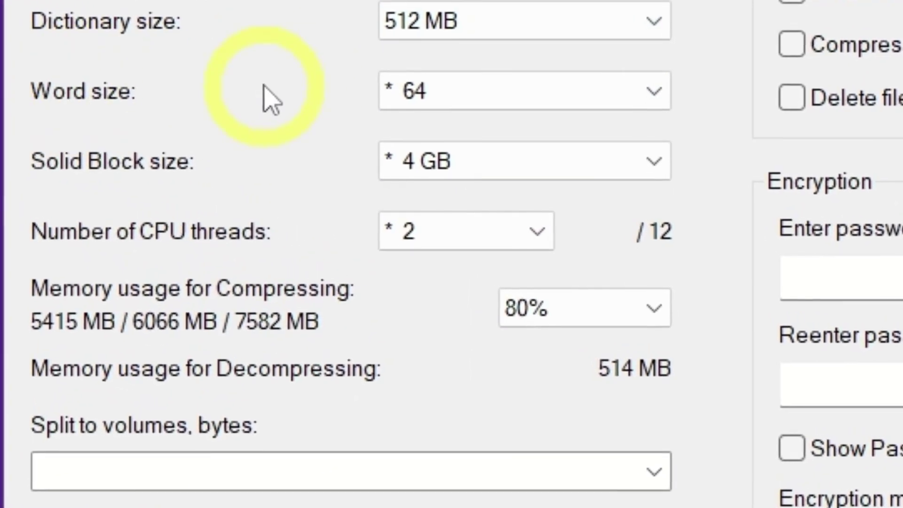
Step: Set the word size to 273
left_click(472, 94)
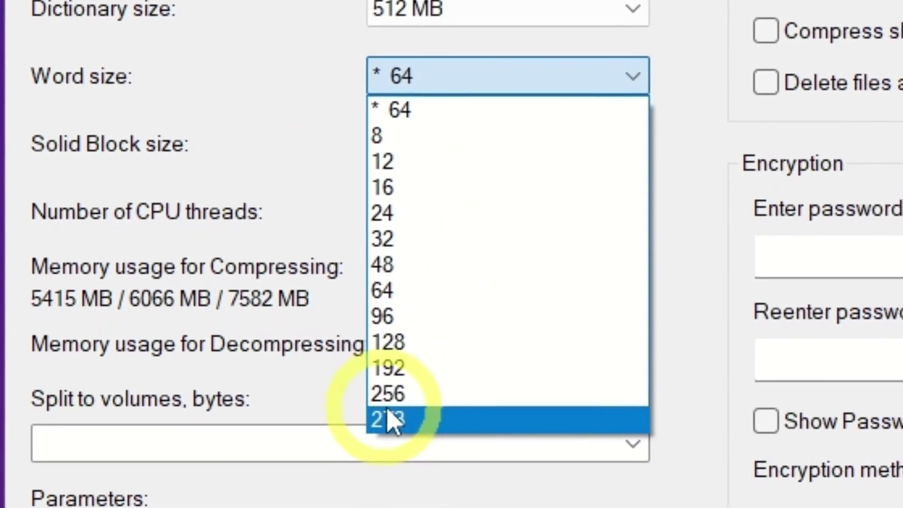
left_click(394, 417)
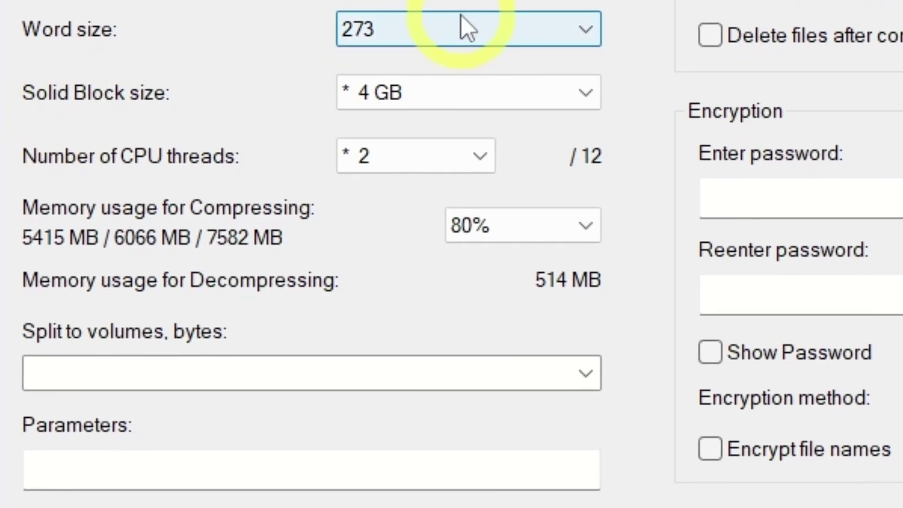
left_click(464, 26)
left_click(355, 343)
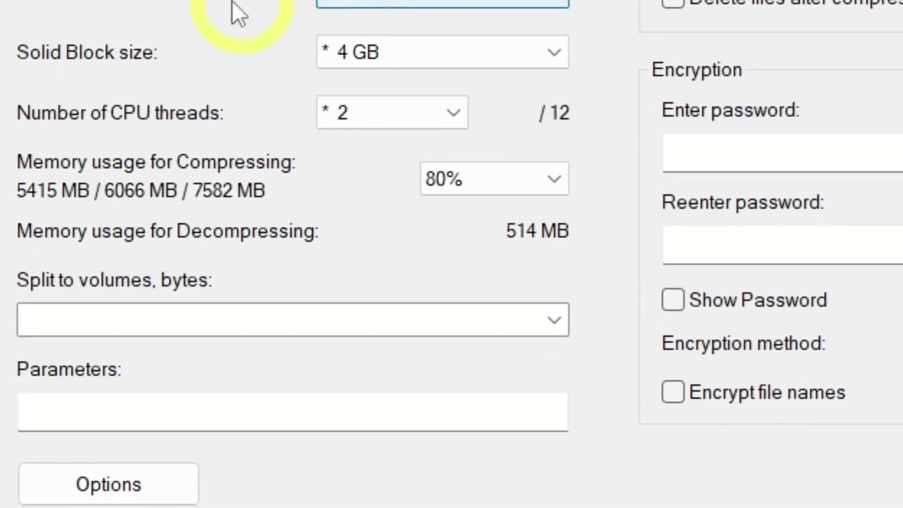
Step: Set the solid block size to fully Solid instead of 4 GB
left_click(359, 52)
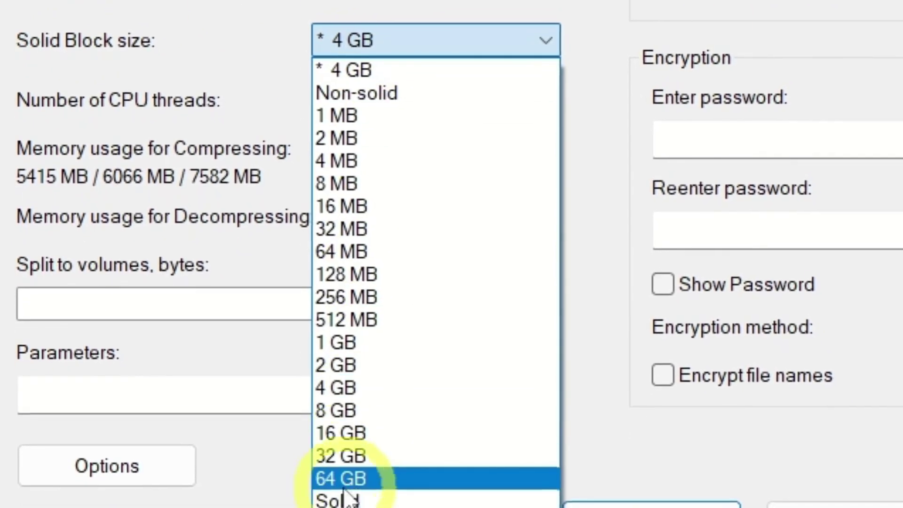
left_click(334, 495)
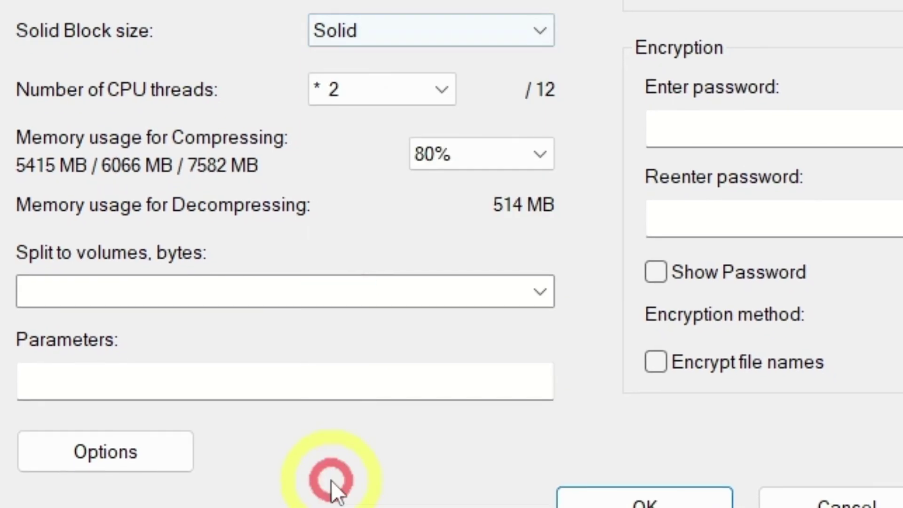
left_click(429, 28)
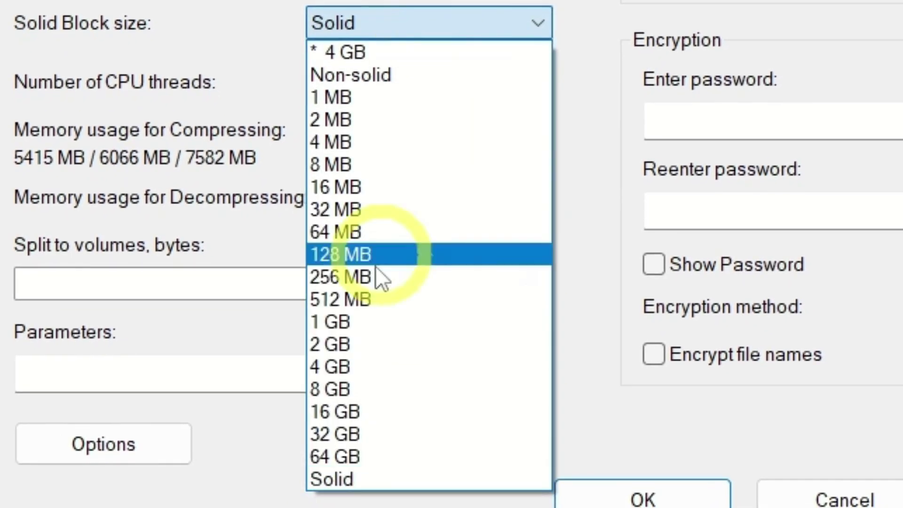
left_click(337, 477)
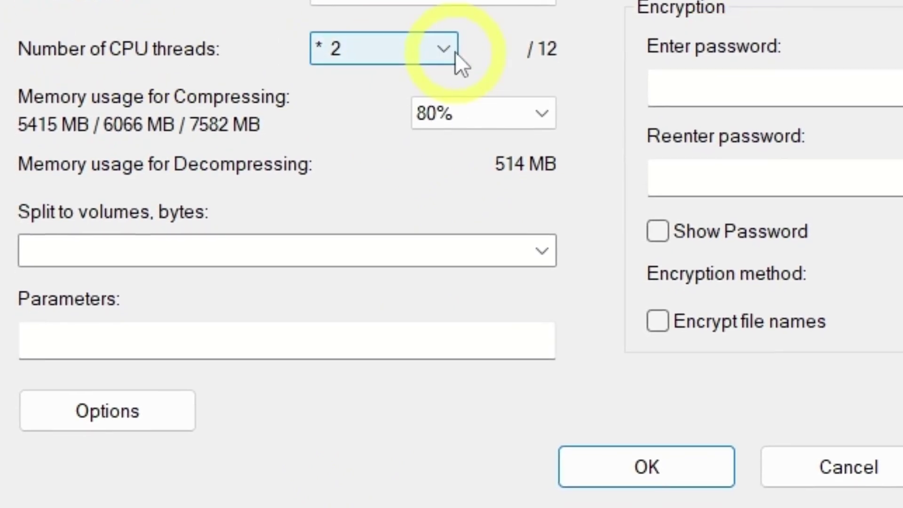
Step: Set the number of CPU threads to 2
left_click(449, 44)
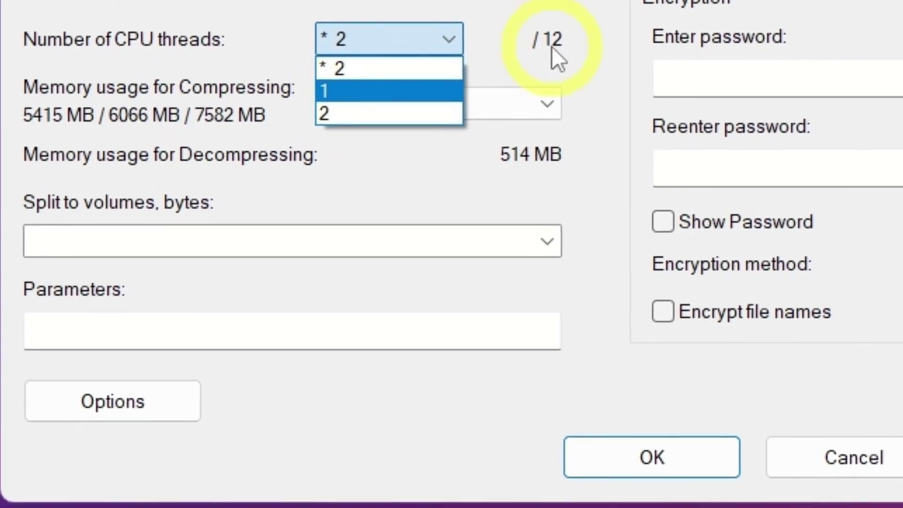
left_click(552, 40)
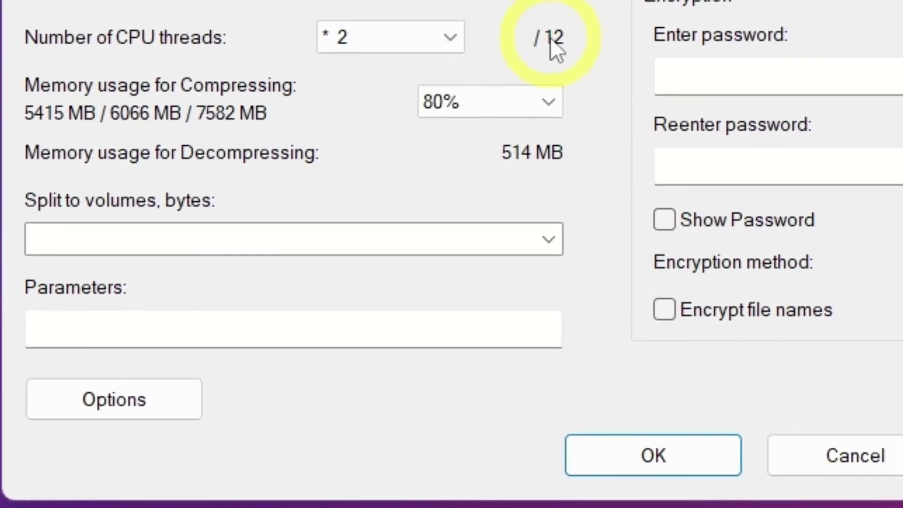
left_click(407, 38)
left_click(343, 115)
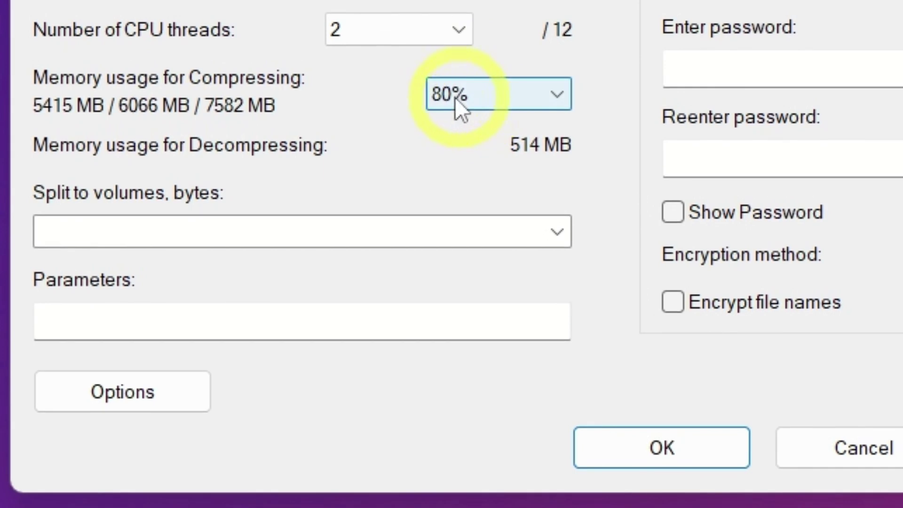
Step: Keep compression memory usage at 80%
left_click(478, 97)
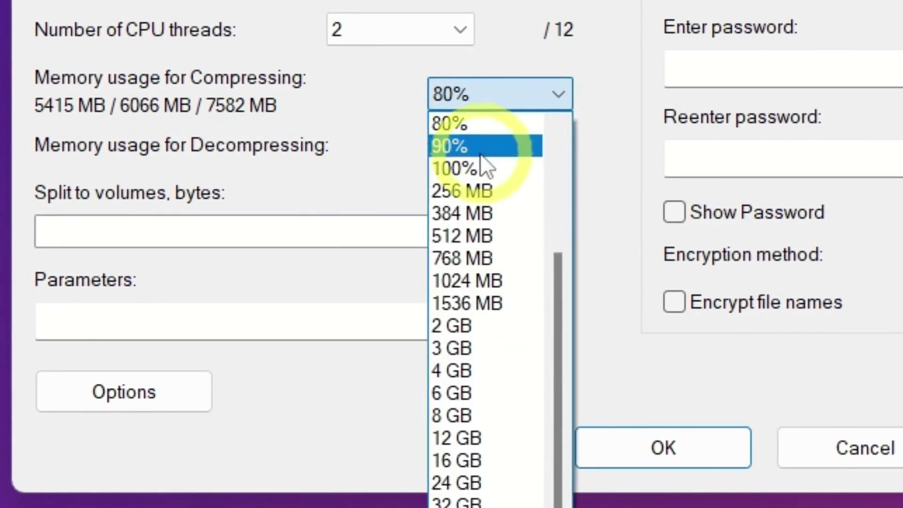
scroll(539, 313, "up", 3)
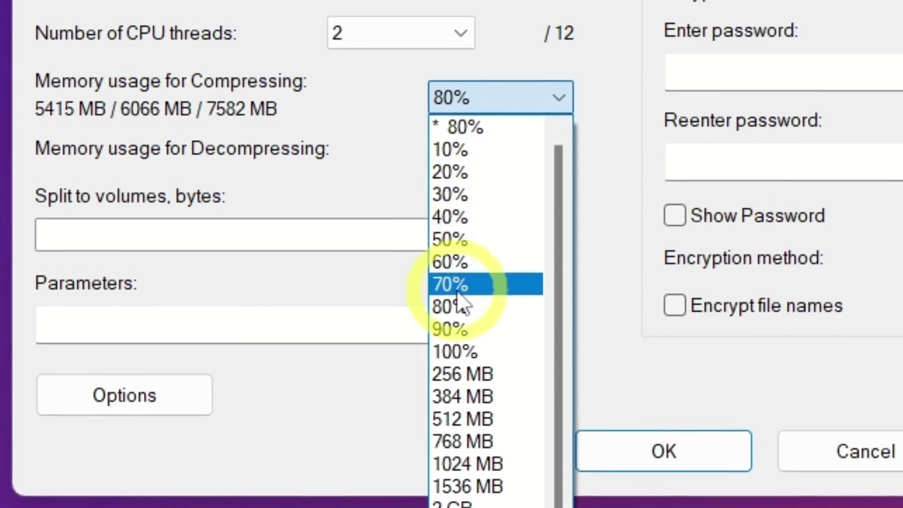
left_click(460, 305)
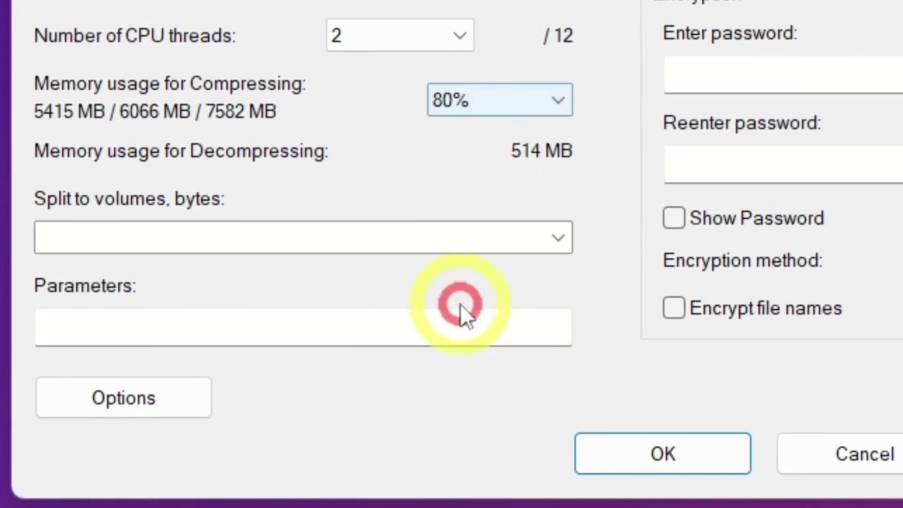
left_click(503, 99)
scroll(490, 198, "up", 1)
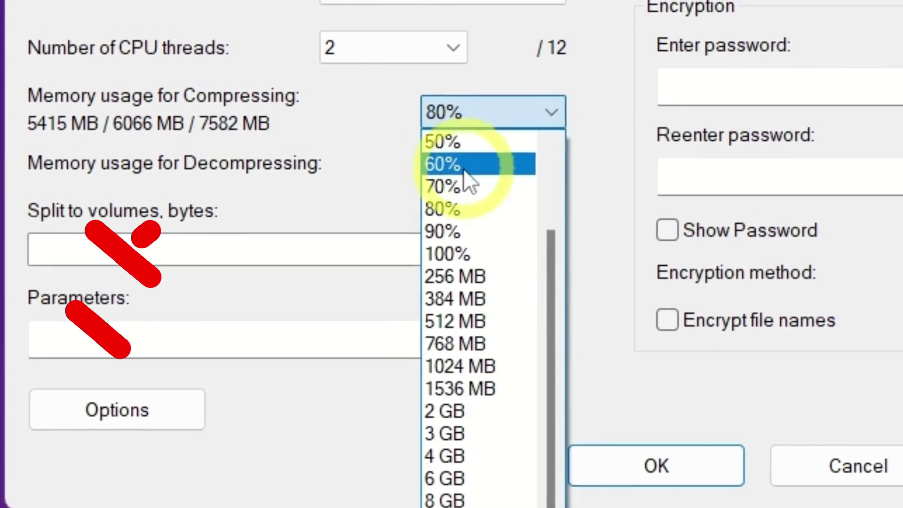
left_click(452, 207)
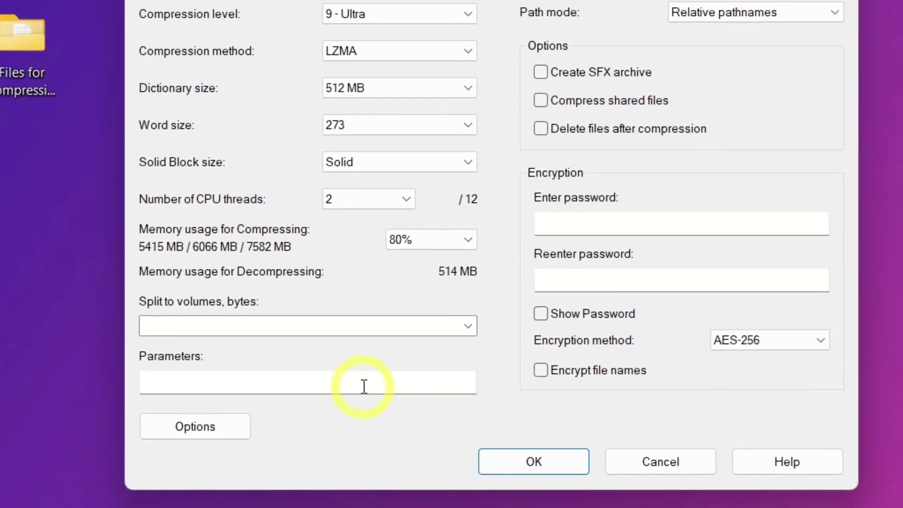
Step: Compress the 1028 MB folder's 5999 files into Files for compression Test.7z on the desktop
left_click(498, 468)
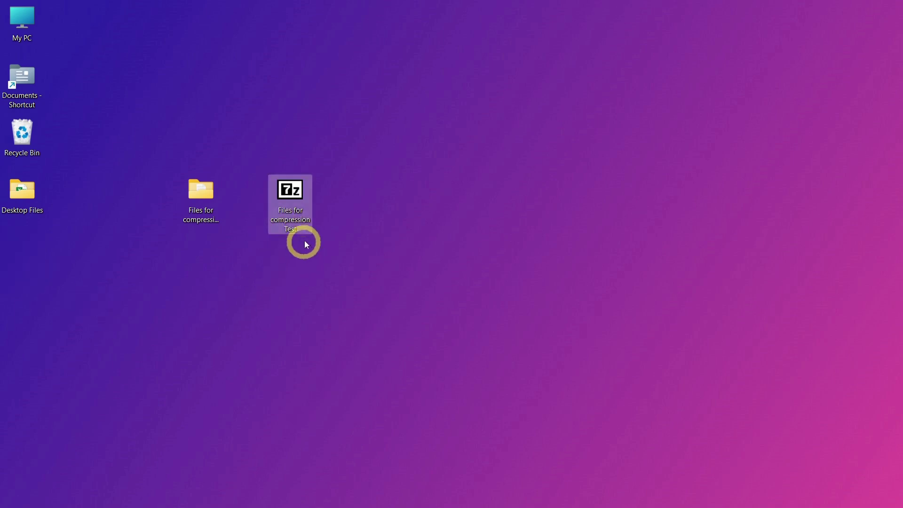
Step: Check the .7z archive's Properties to confirm its 2.74 MB size, then close them
right_click(290, 220)
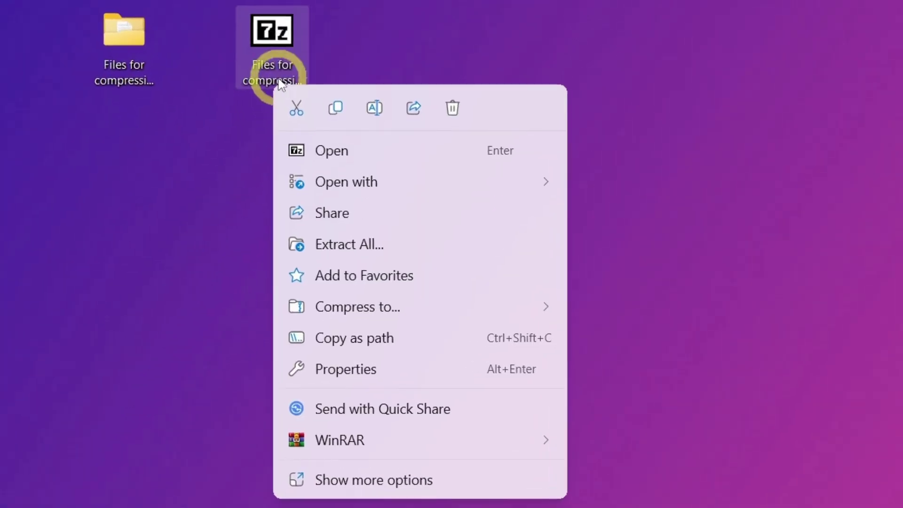
left_click(345, 394)
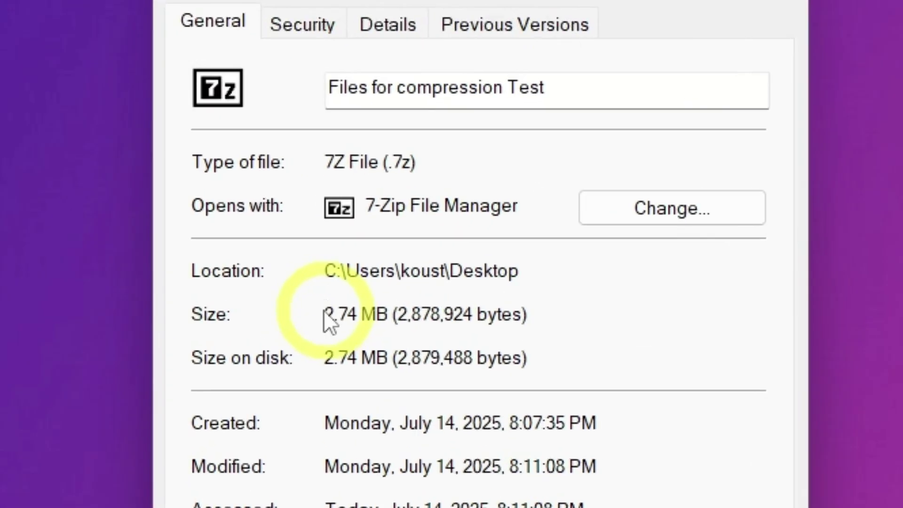
left_click(324, 314)
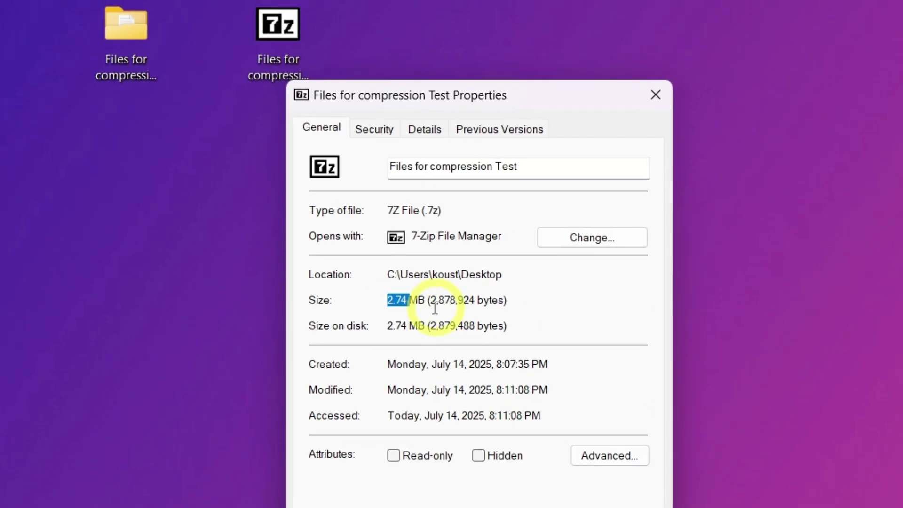
key("Escape")
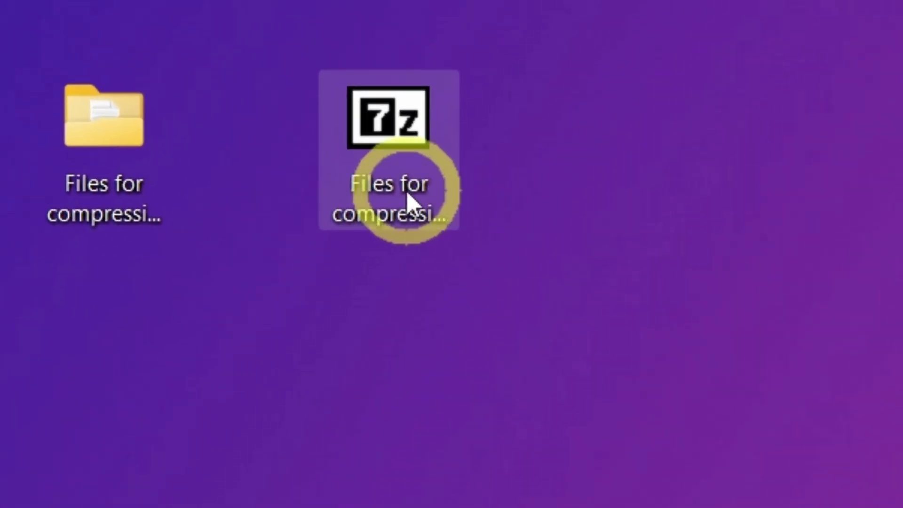
left_click(408, 200)
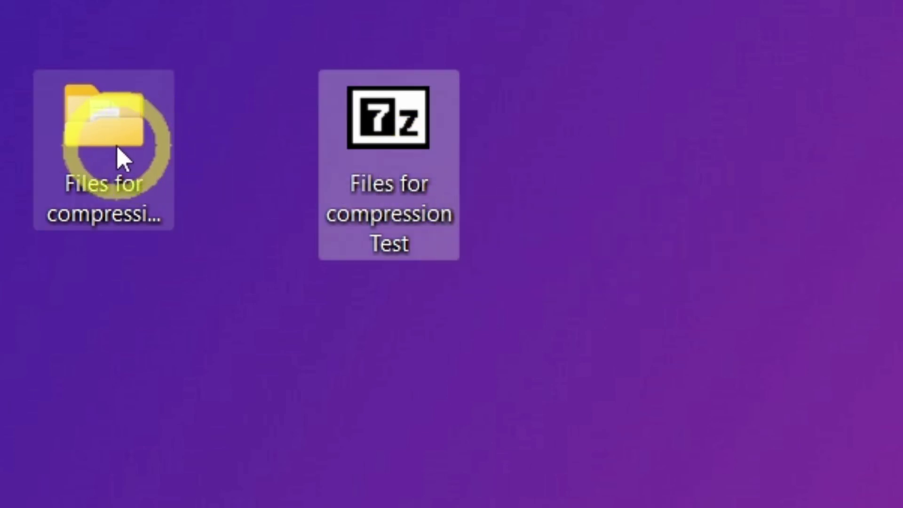
mouse_move(121, 161)
left_click(591, 157)
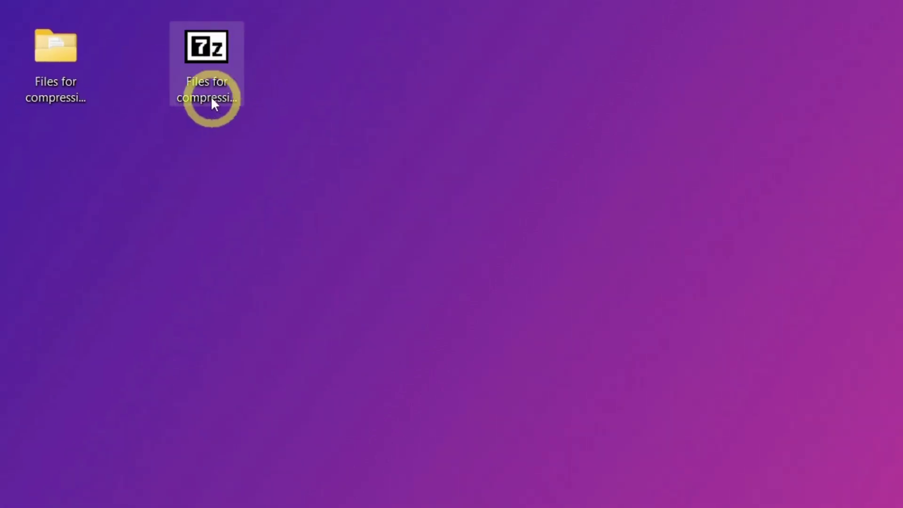
Step: Extract the archive with 7-Zip into a new 'files' folder on the desktop
right_click(215, 66)
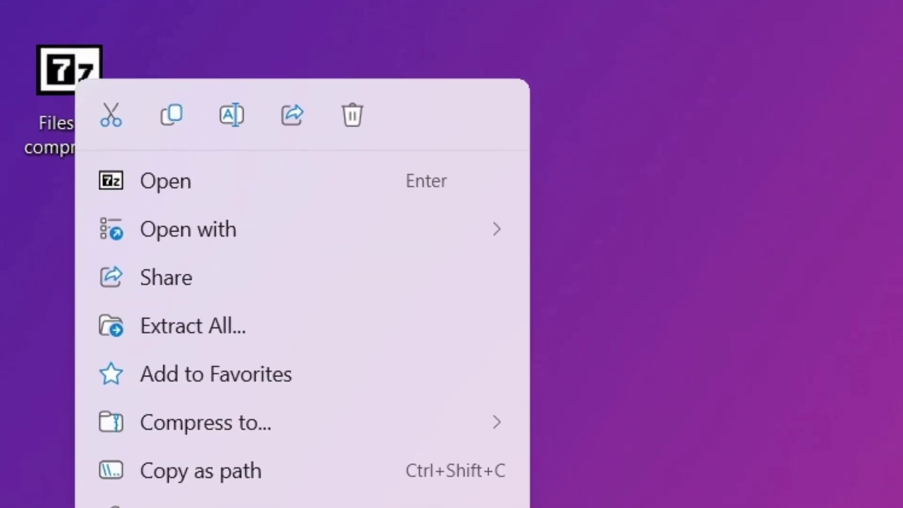
left_click(169, 506)
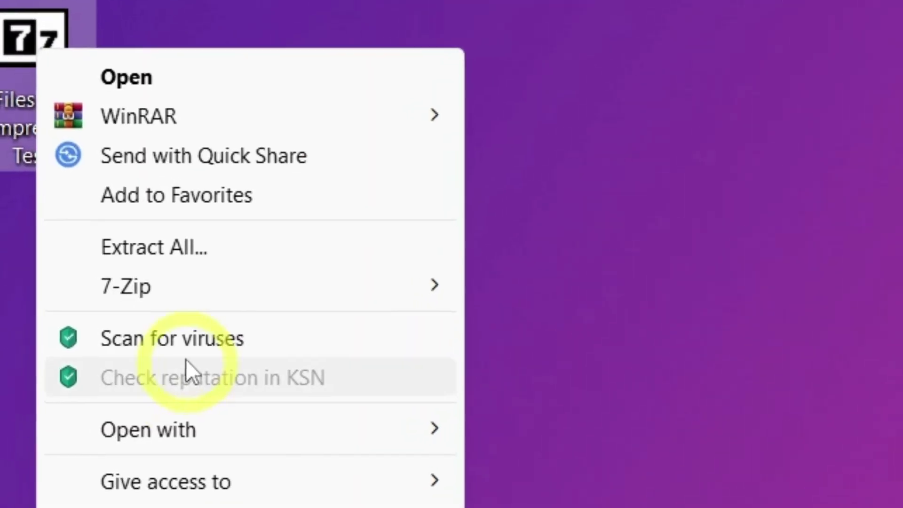
mouse_move(196, 296)
left_click(691, 371)
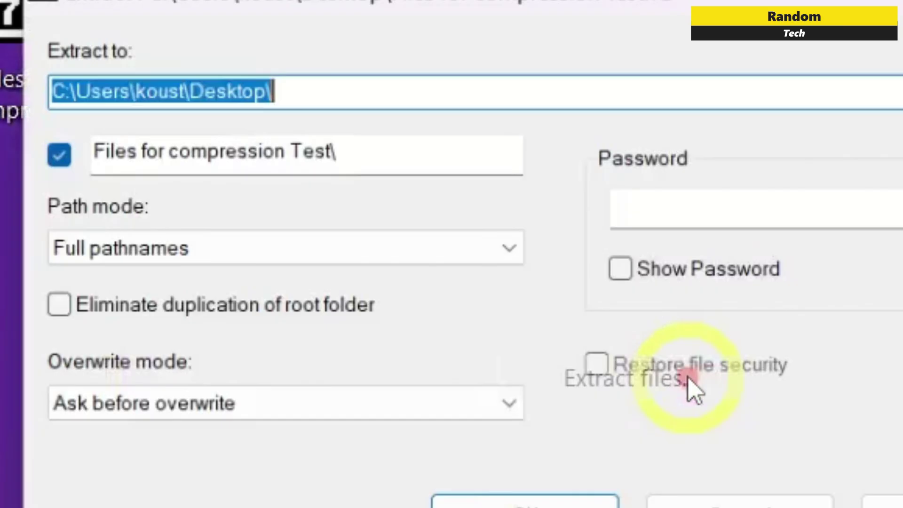
left_click(368, 90)
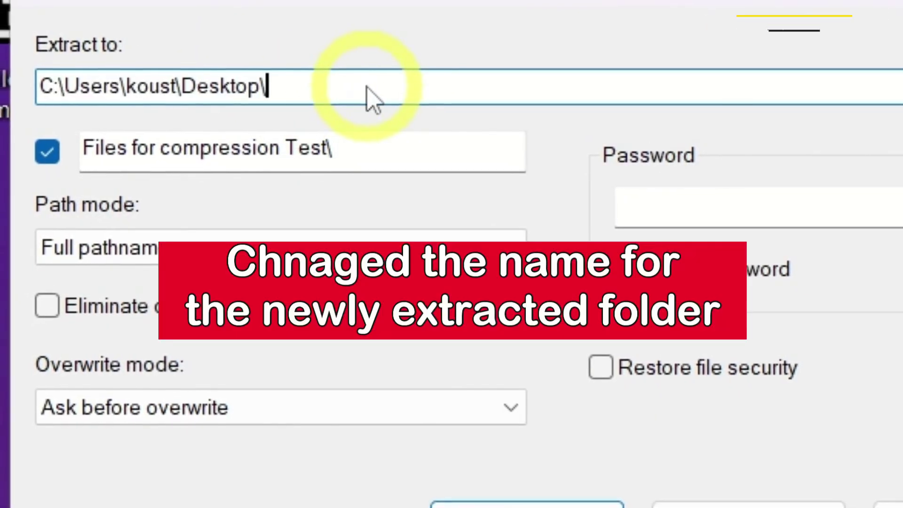
type("files")
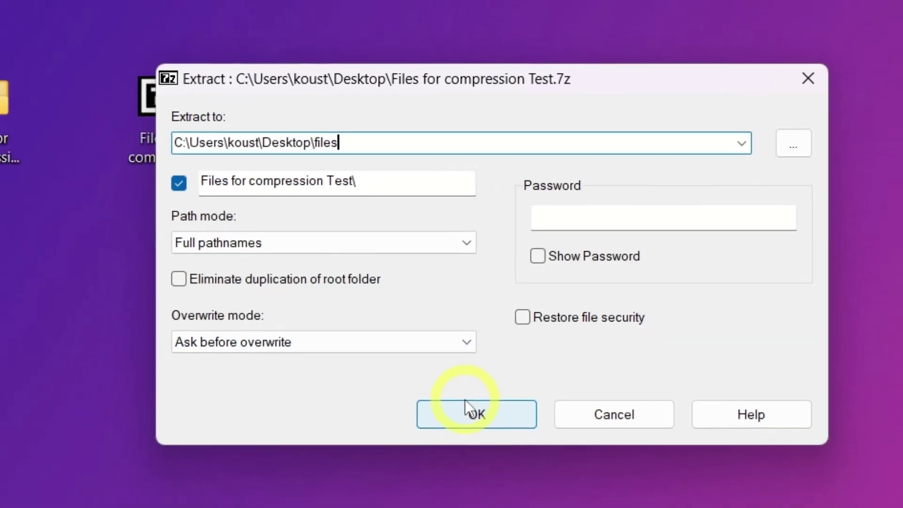
left_click(468, 411)
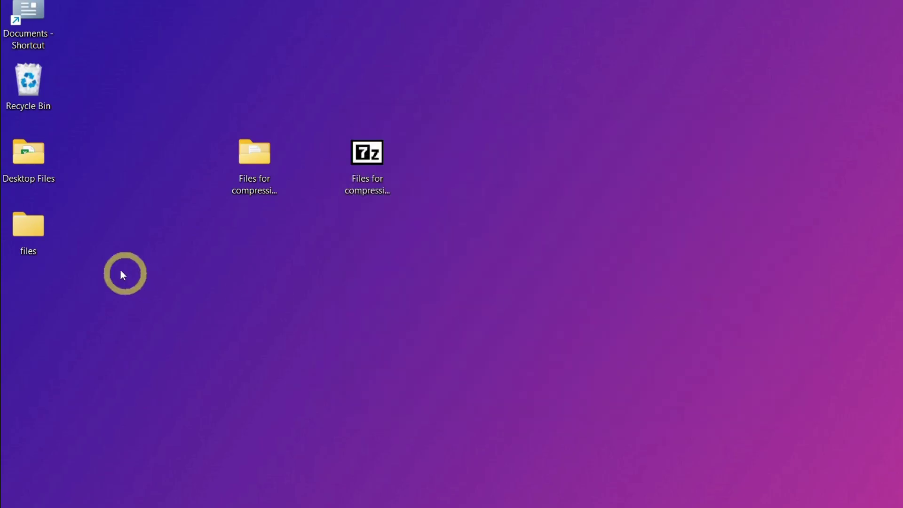
Step: Move the extracted 'files' folder on the desktop and open it
left_click_drag(40, 224, 482, 226)
right_click(483, 227)
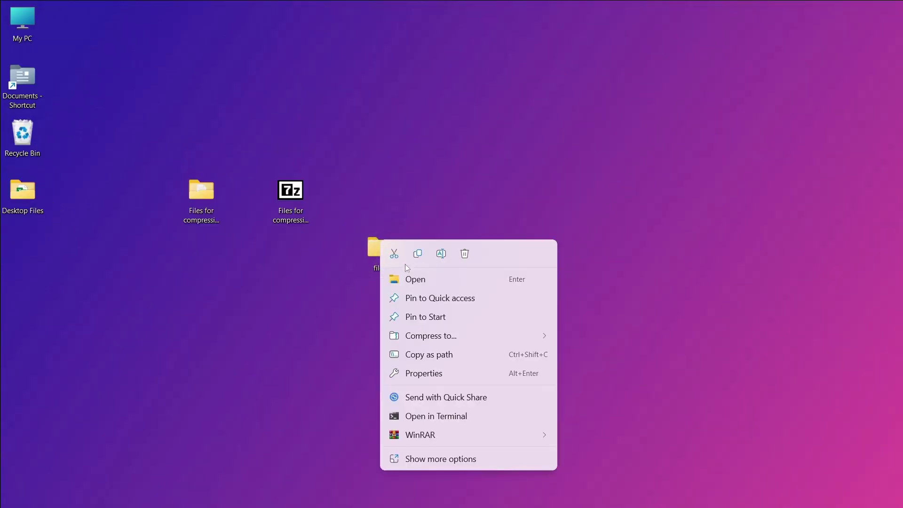
left_click(416, 278)
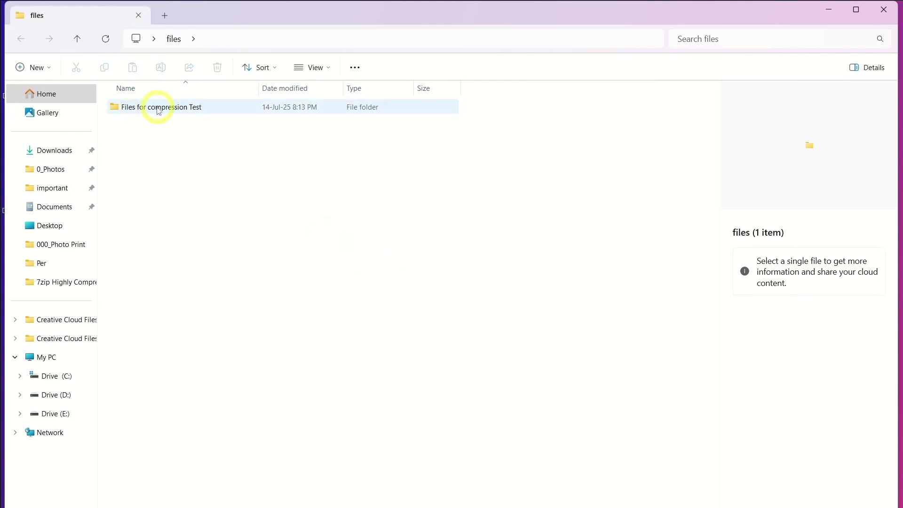
Step: Browse into Files for compression Test and App Data, then go back up to the Desktop
left_click(148, 109)
double_click(149, 109)
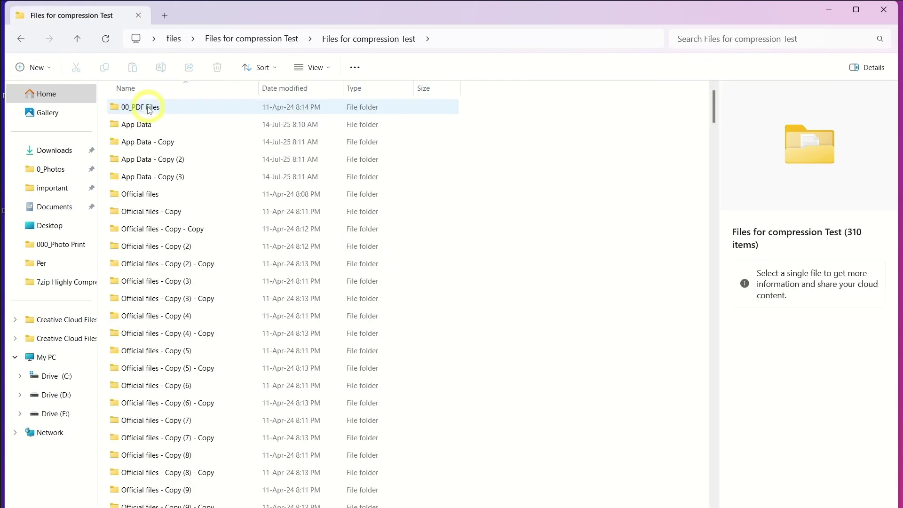
scroll(195, 170, "down", 3)
scroll(196, 171, "down", 15)
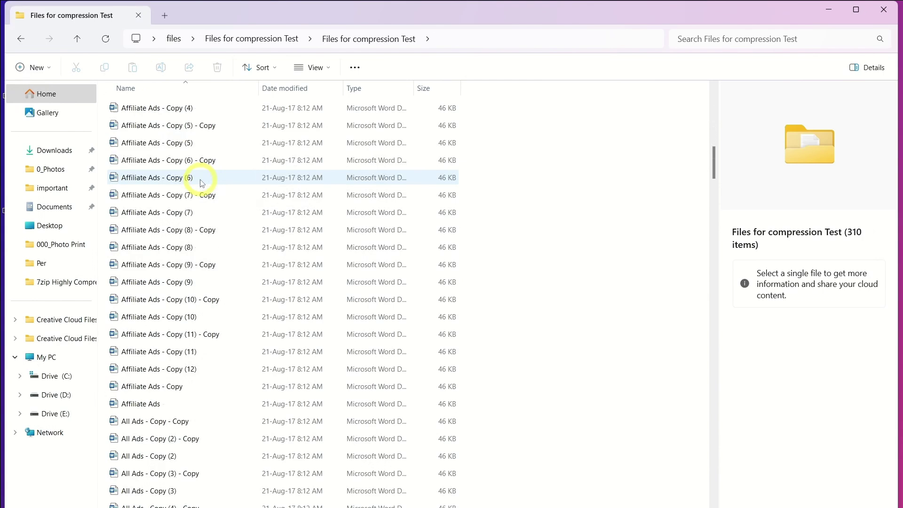
double_click(193, 177)
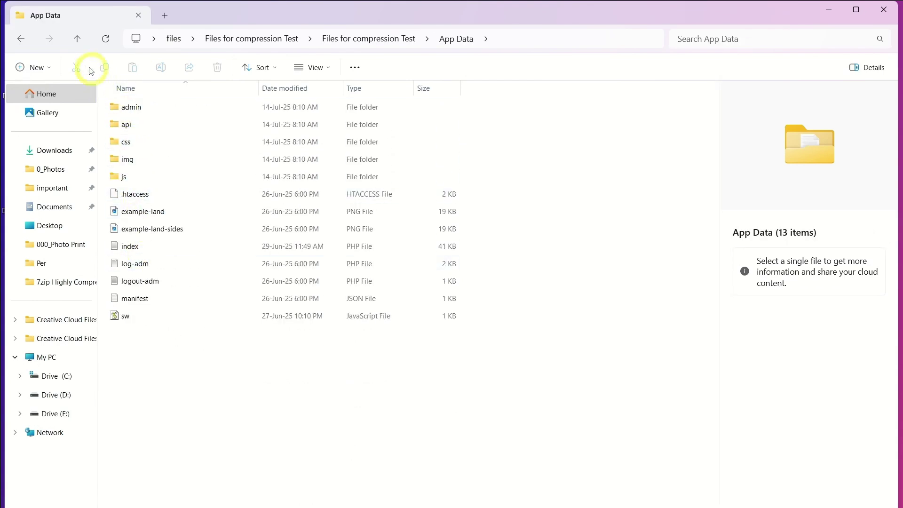
left_click(79, 40)
left_click(78, 40)
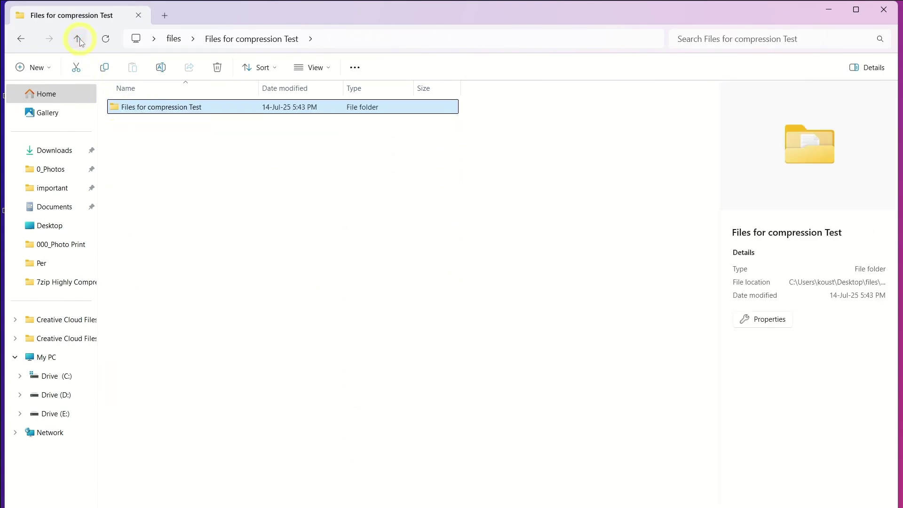
left_click(79, 40)
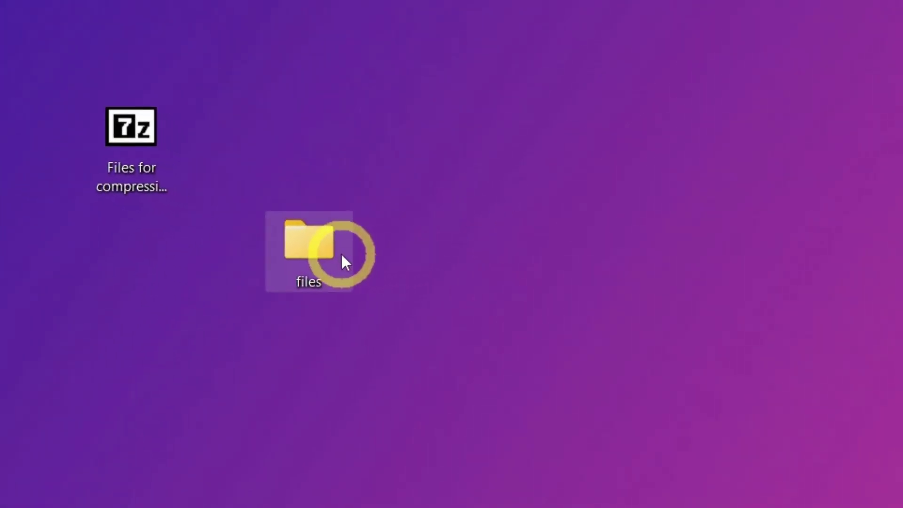
Step: Place the 'files' folder beside the 7z archive and confirm its 1.00 GB size
left_click_drag(363, 240, 364, 247)
left_click_drag(310, 238, 209, 111)
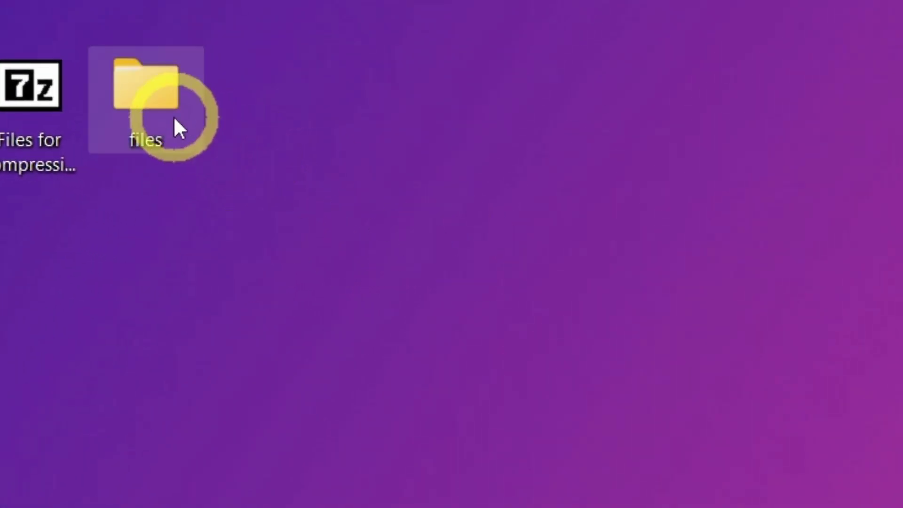
mouse_move(205, 133)
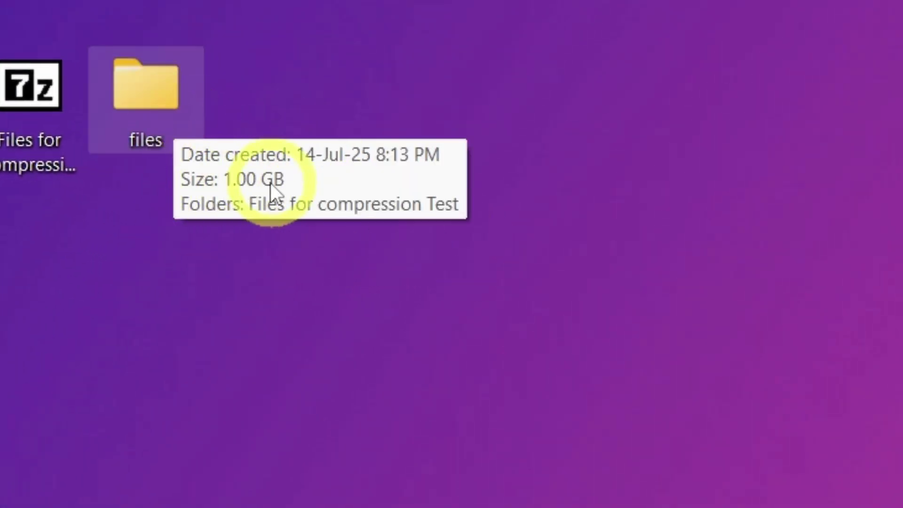